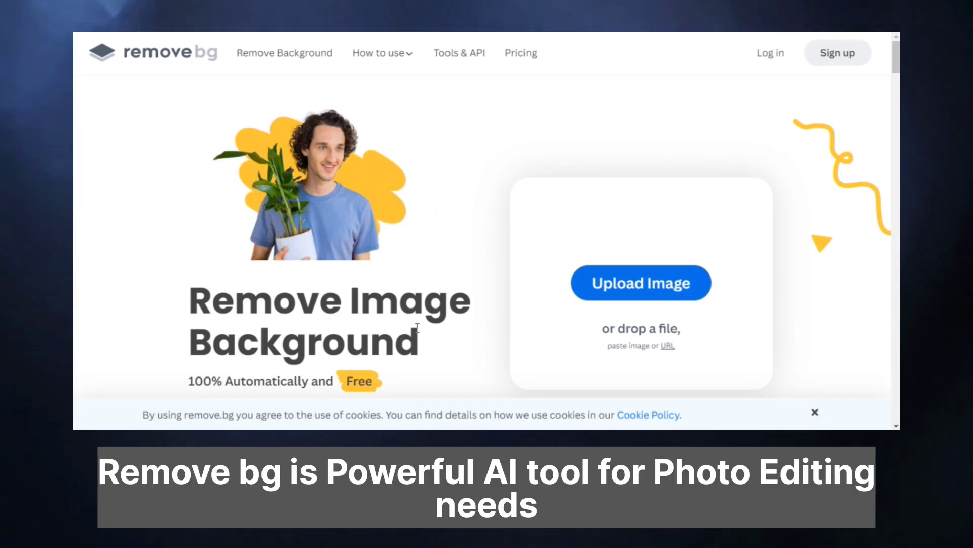
left_click_drag(188, 382, 381, 390)
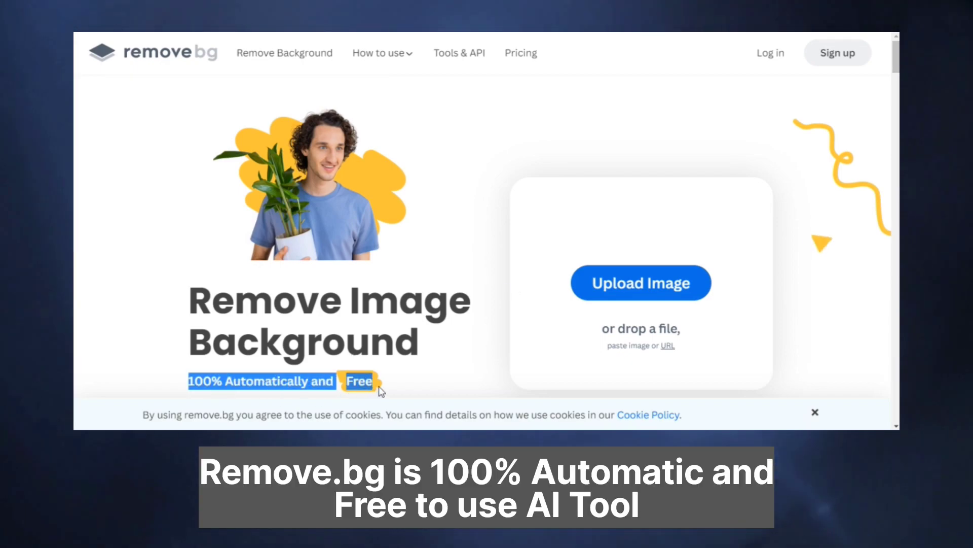
left_click(504, 293)
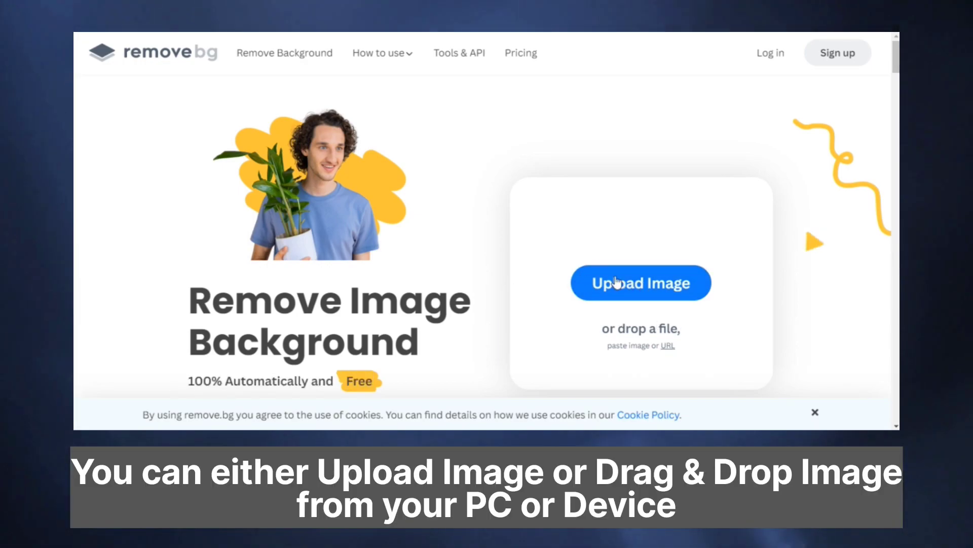
mouse_move(607, 330)
left_mouse_down()
mouse_move(680, 329)
mouse_move(615, 328)
left_mouse_up()
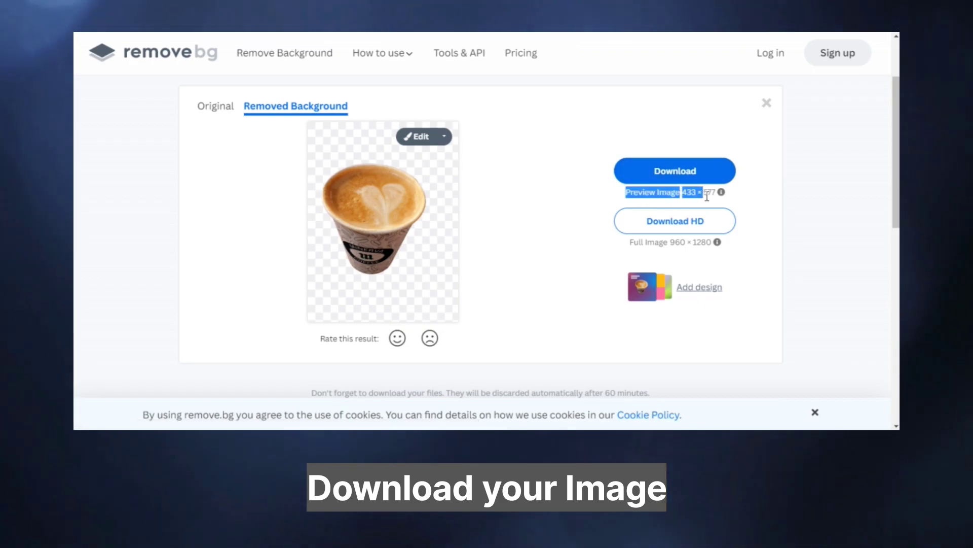
left_click(565, 189)
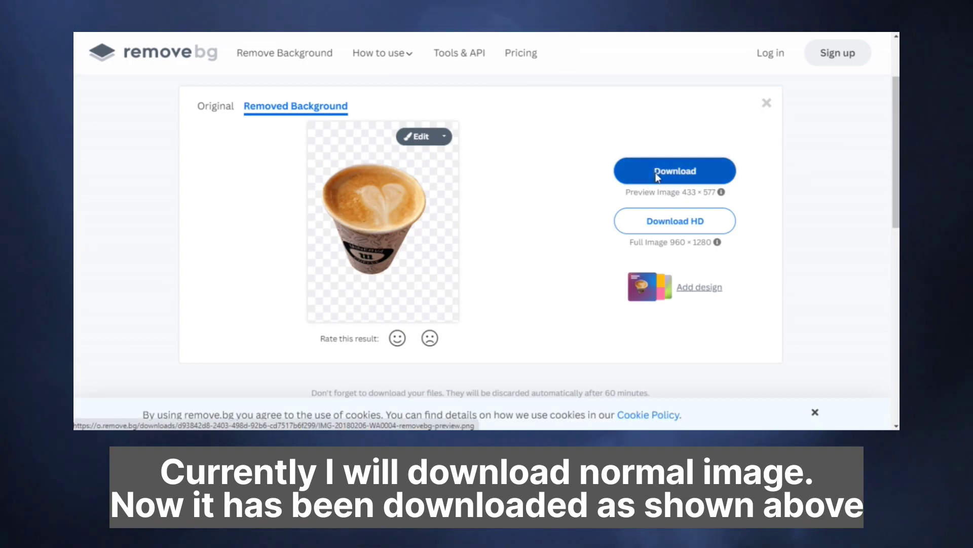
Step: Download the preview-size version of the coffee cup cutout and open the cutout for editing
left_click(657, 175)
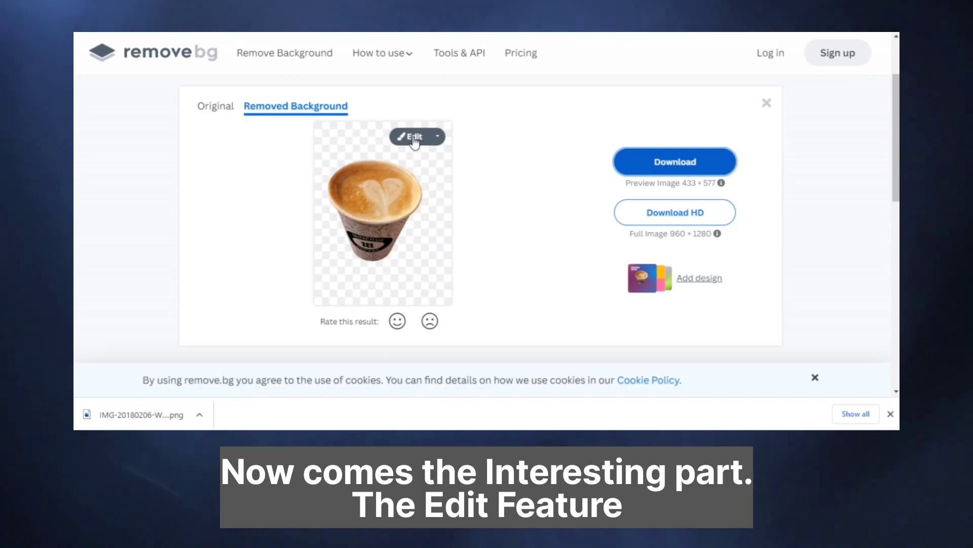
left_click(413, 138)
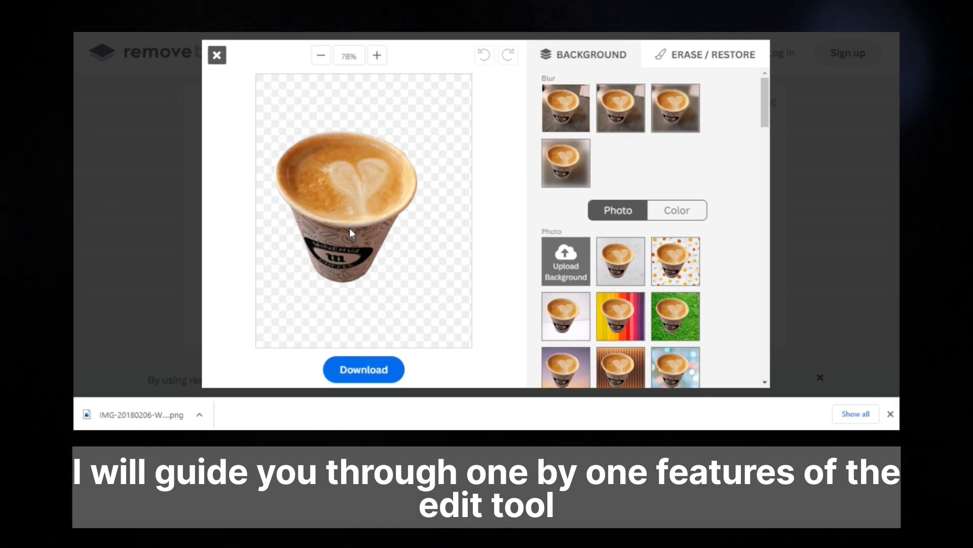
Step: Examine the Erase / Restore tools for the cutout and return to the background blur options
left_click(698, 56)
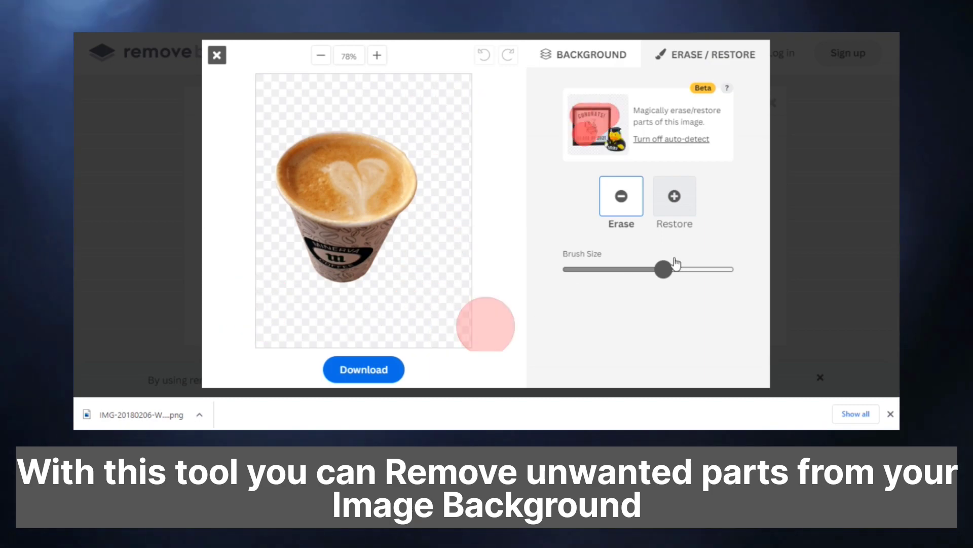
mouse_move(636, 110)
left_mouse_down()
mouse_move(697, 116)
mouse_move(660, 111)
left_mouse_up()
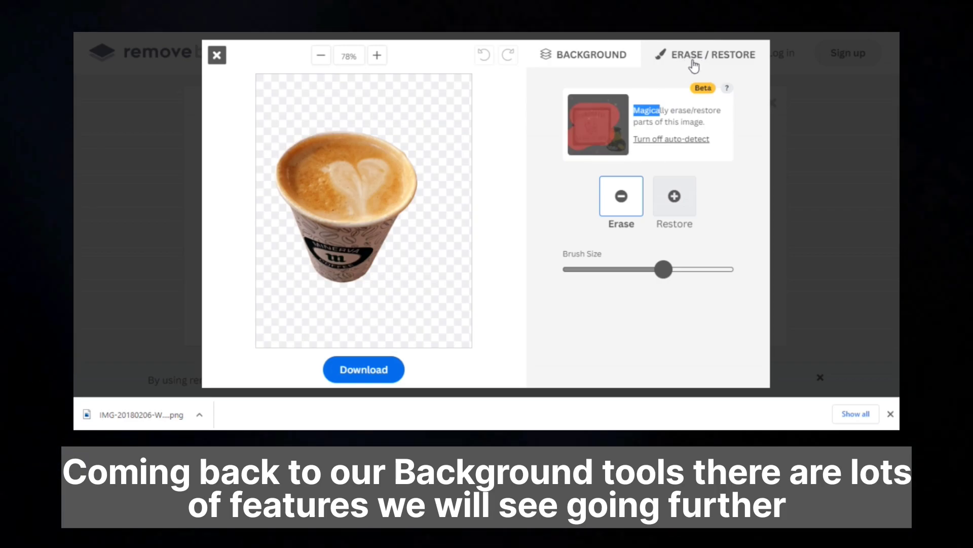
left_click(585, 57)
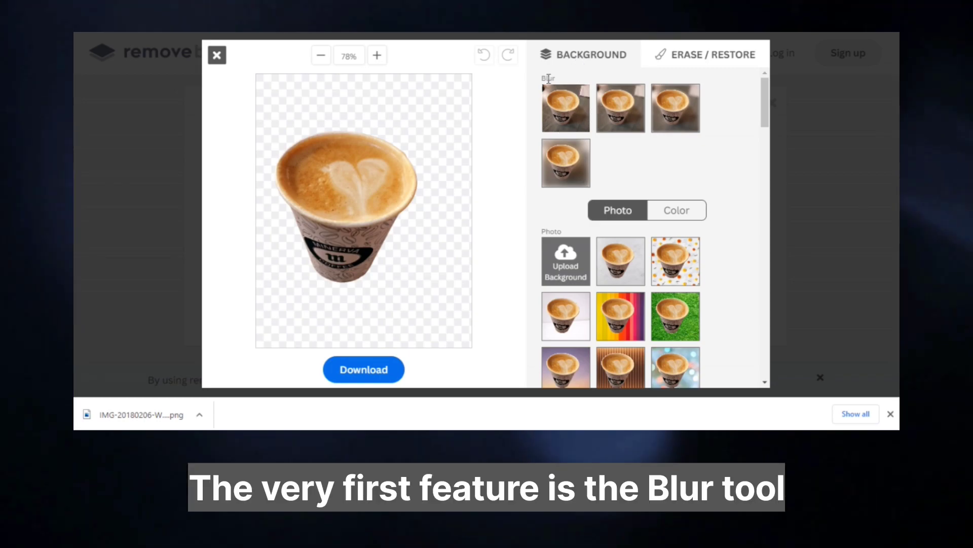
left_click_drag(541, 78, 563, 81)
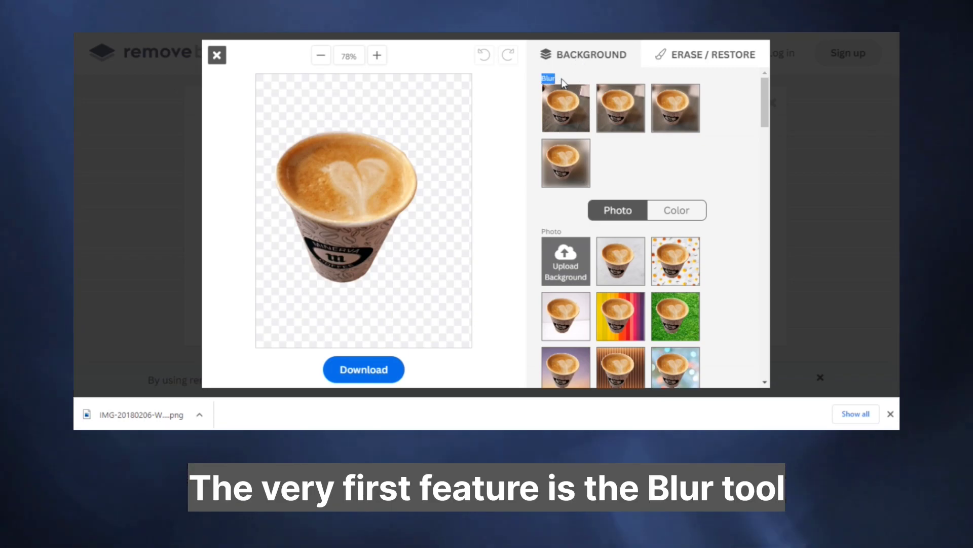
Step: Try all four blur levels on the cup's original photo background, ending with the unblurred one
left_click(567, 113)
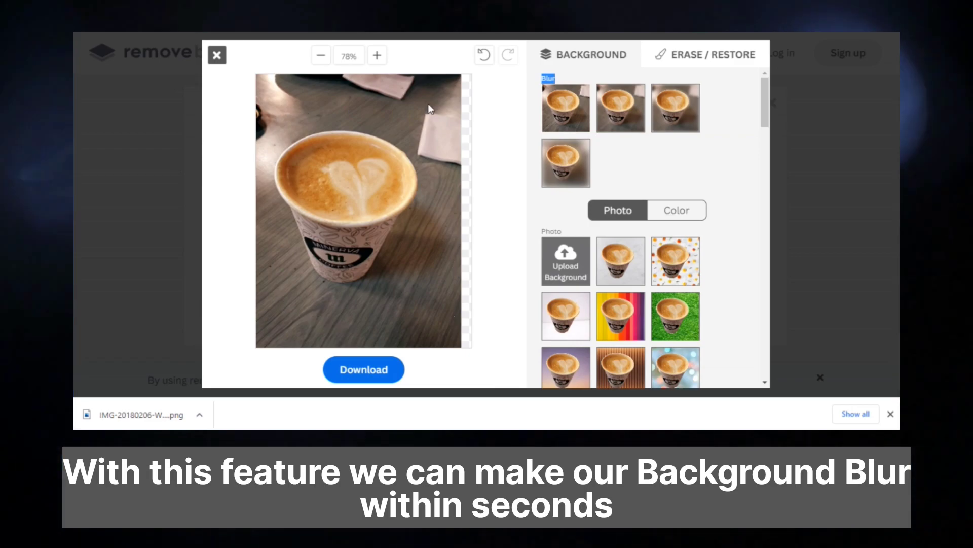
left_click(621, 122)
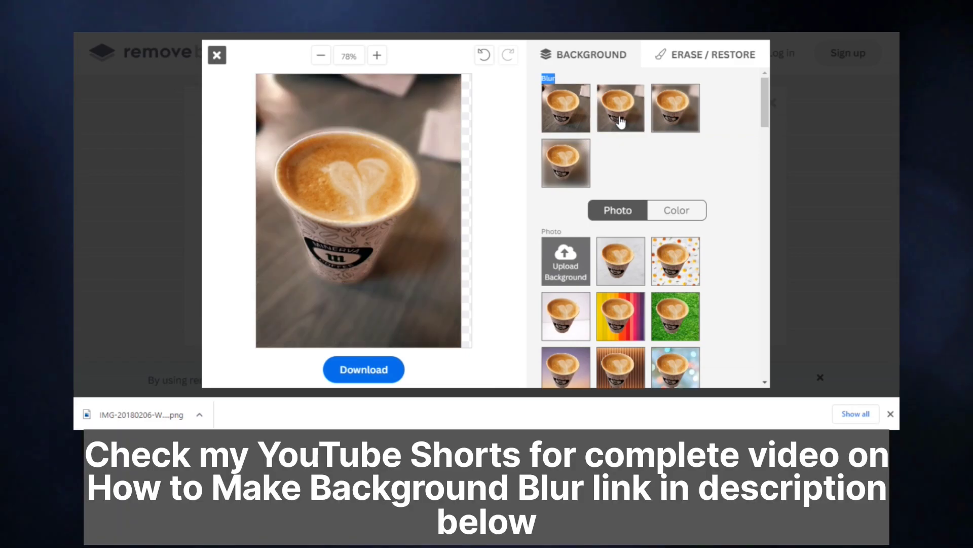
left_click(672, 124)
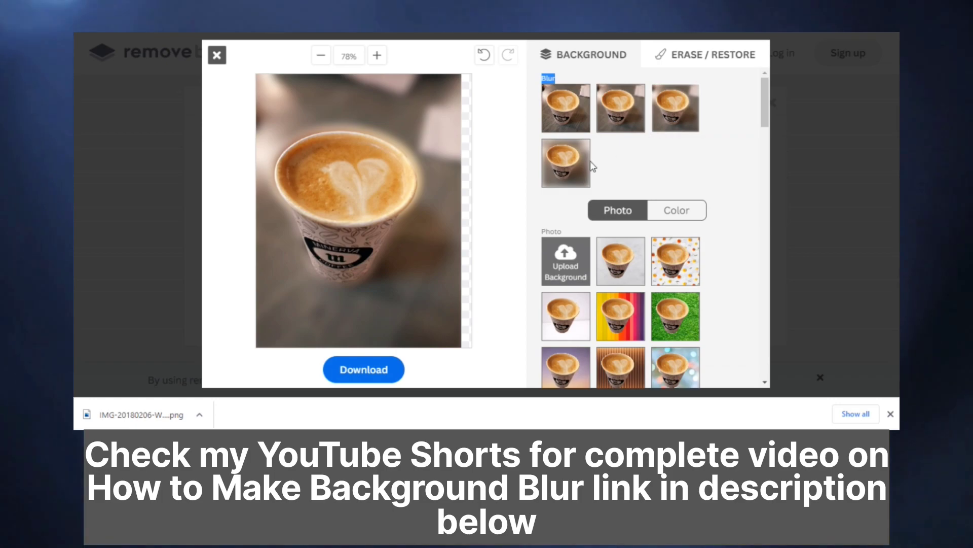
left_click(571, 167)
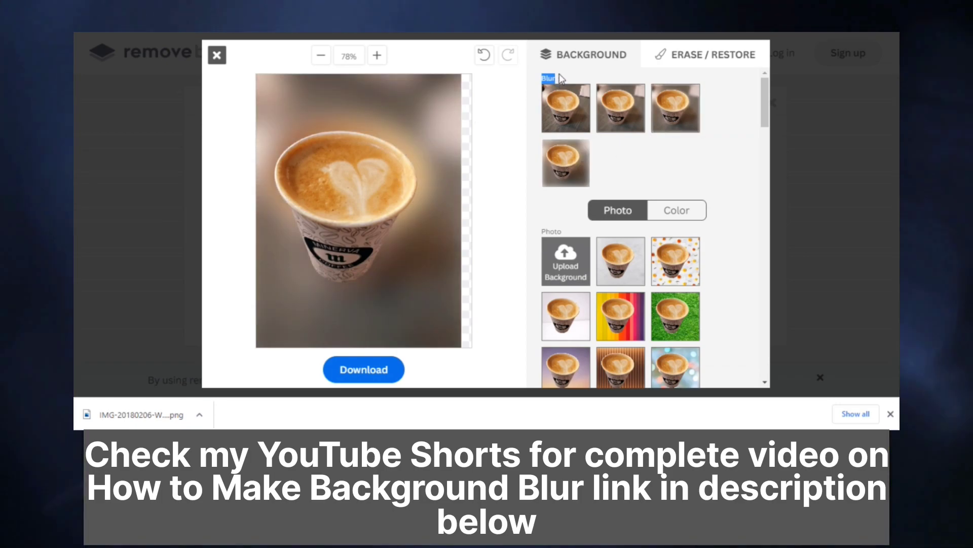
left_click(565, 105)
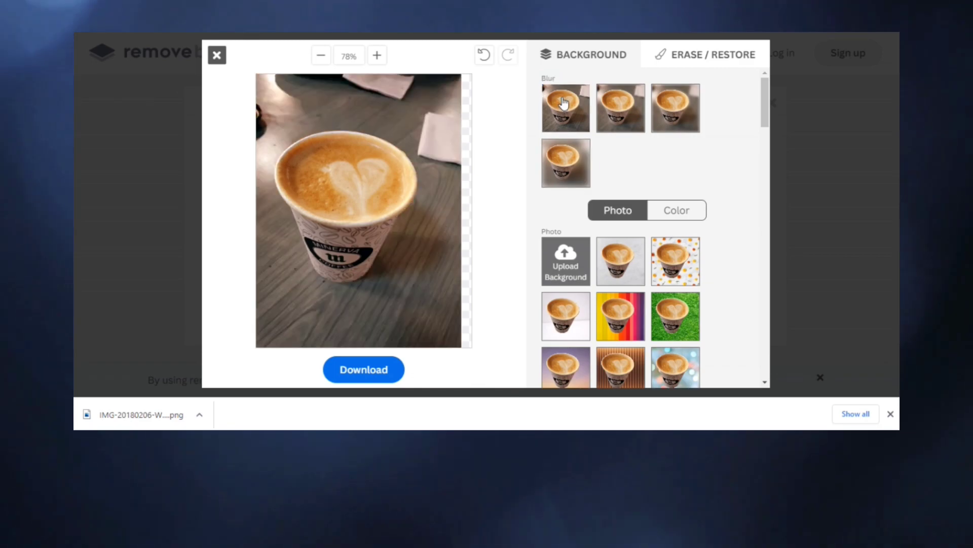
Step: Try the green grass, plain white and light-blue bokeh photos as the cup's background and look through the remaining photos
scroll(588, 224, "down", 1)
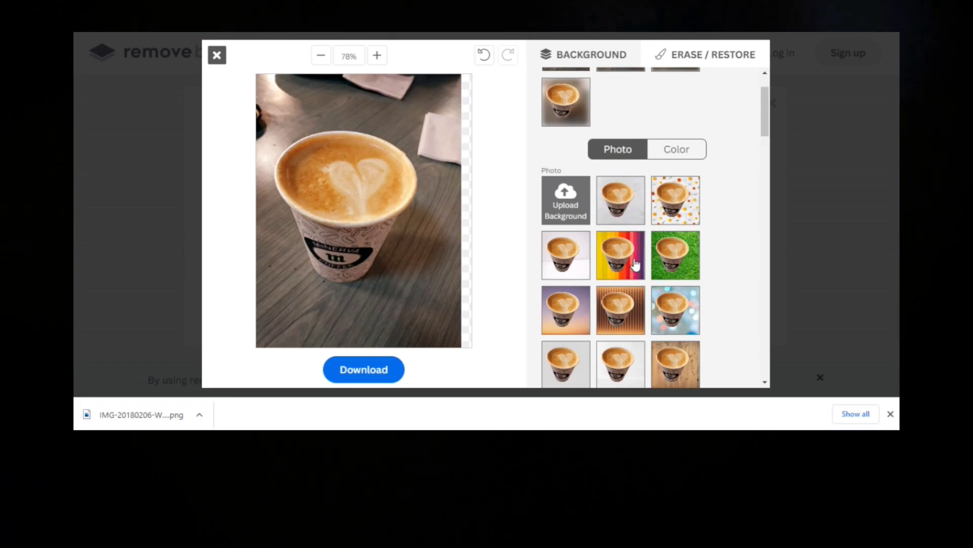
left_click(671, 254)
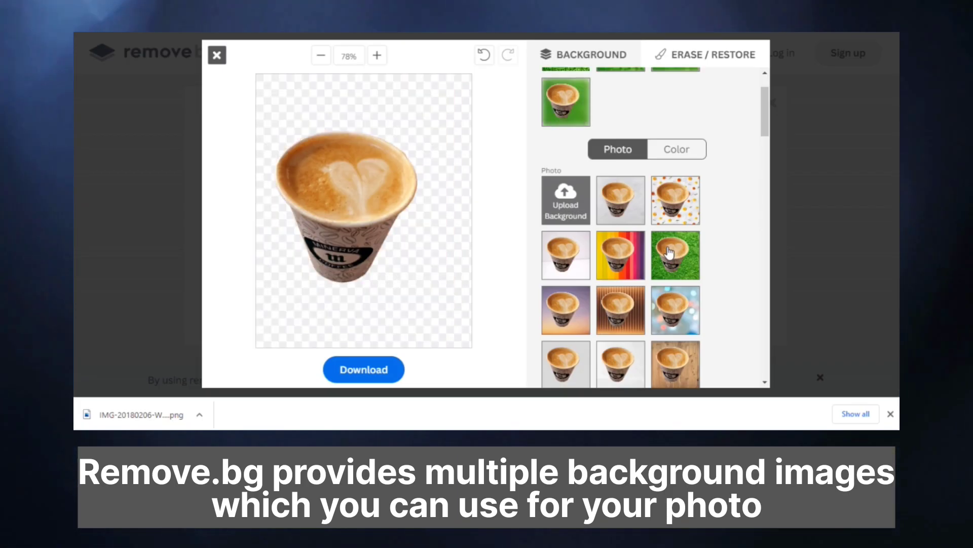
left_click(566, 256)
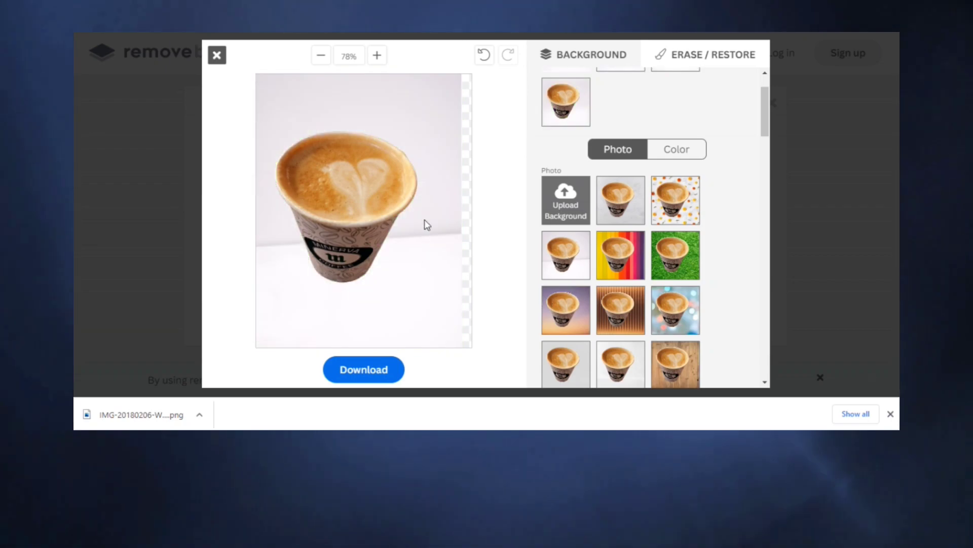
scroll(674, 327, "down", 3)
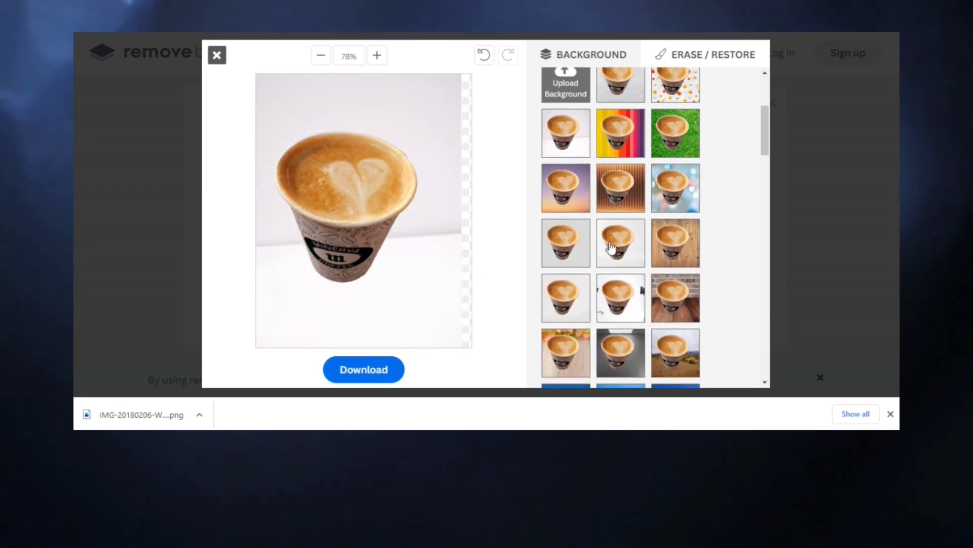
left_click(691, 202)
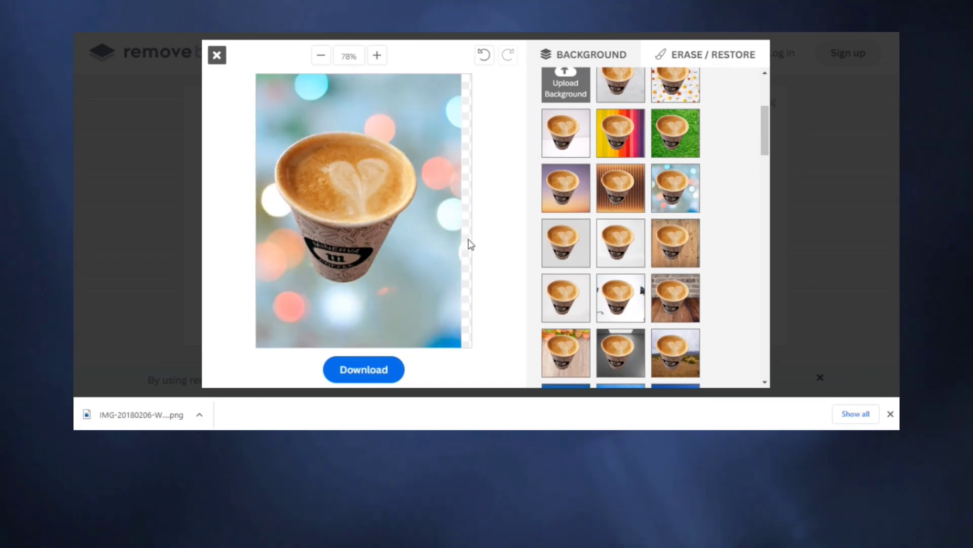
scroll(624, 287, "down", 3)
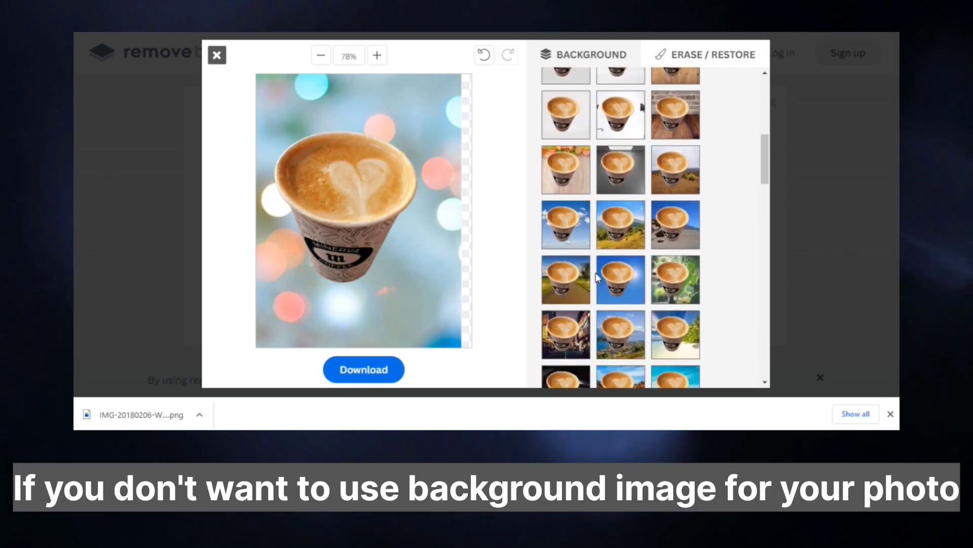
scroll(595, 272, "down", 8)
scroll(595, 273, "down", 3)
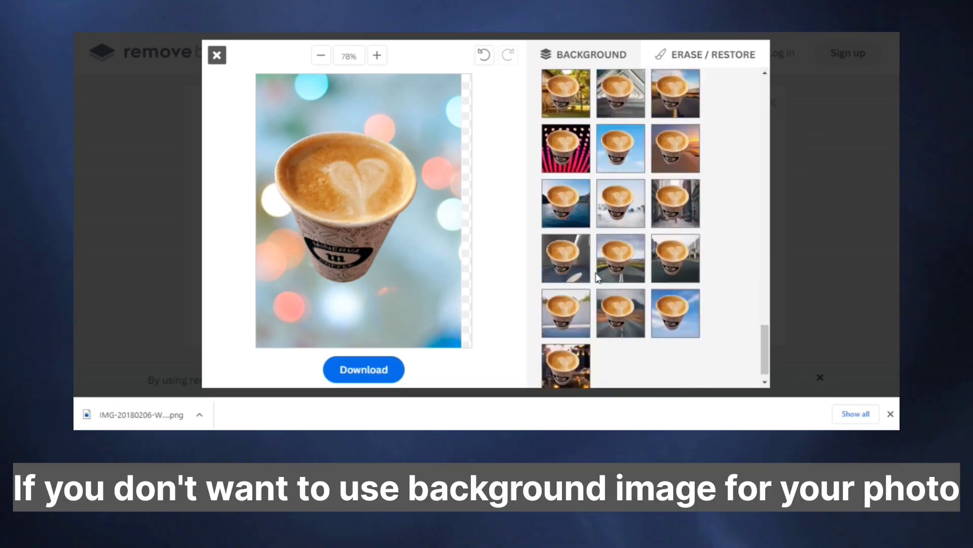
scroll(595, 273, "up", 6)
scroll(597, 277, "up", 10)
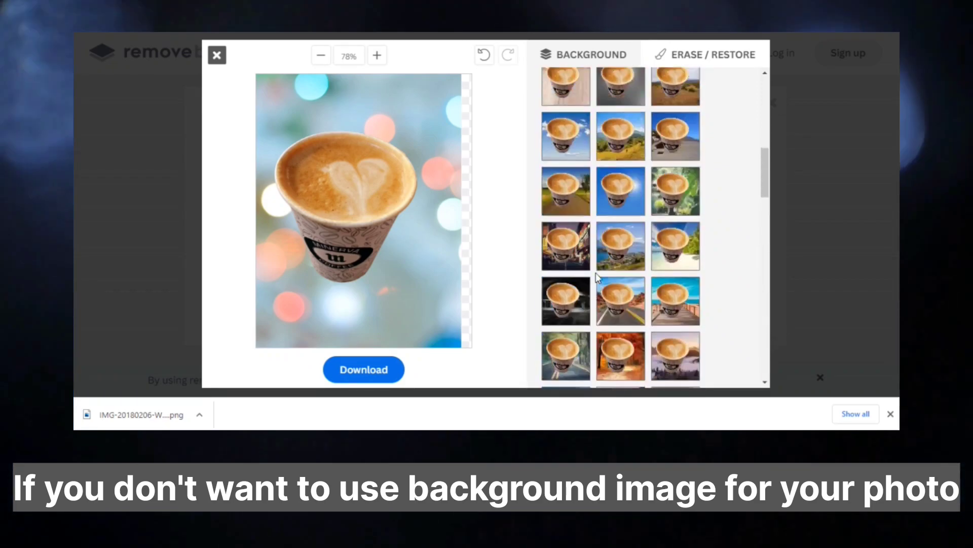
Step: Try the red-orange, pink, amber, orange and brown solid colors as the cup's background
left_click(677, 211)
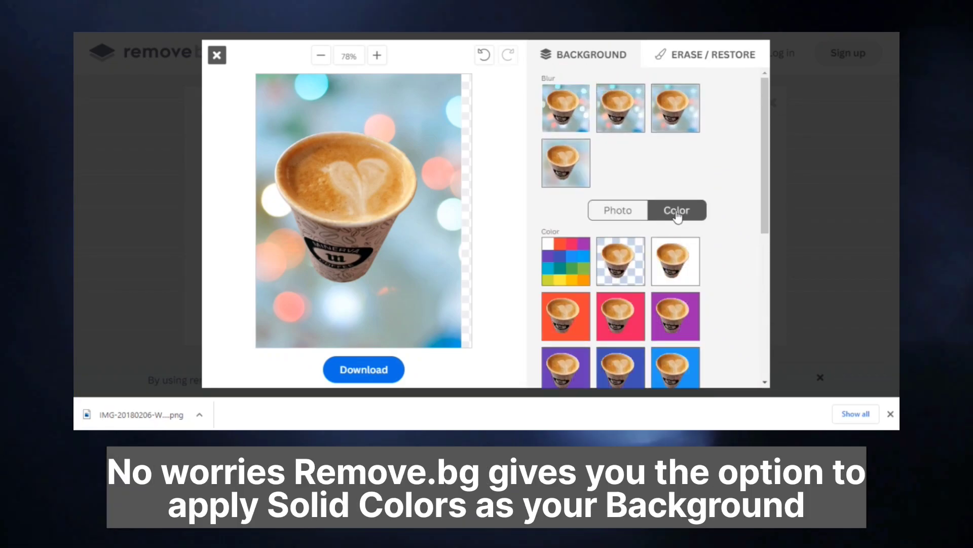
scroll(618, 204, "down", 4)
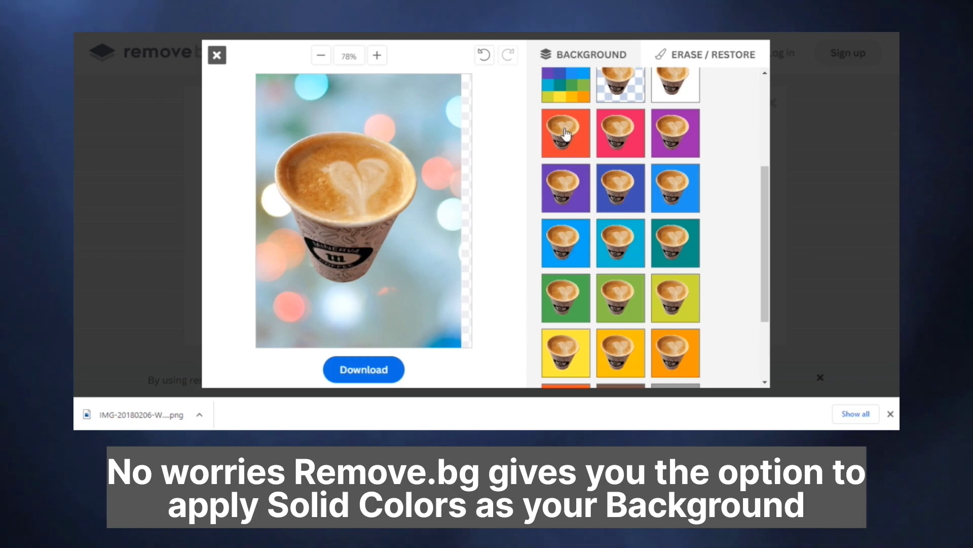
left_click(567, 135)
left_click(623, 144)
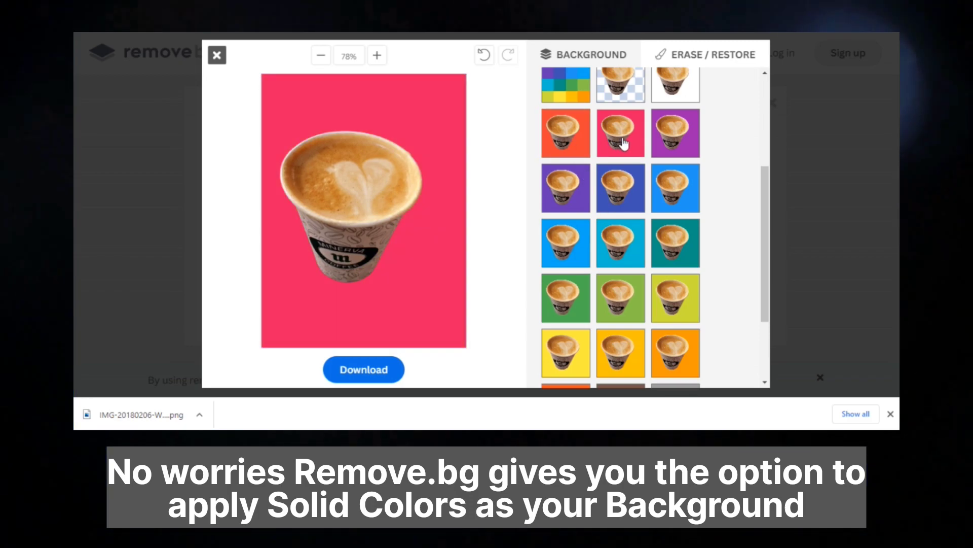
scroll(638, 213, "down", 2)
left_click(621, 240)
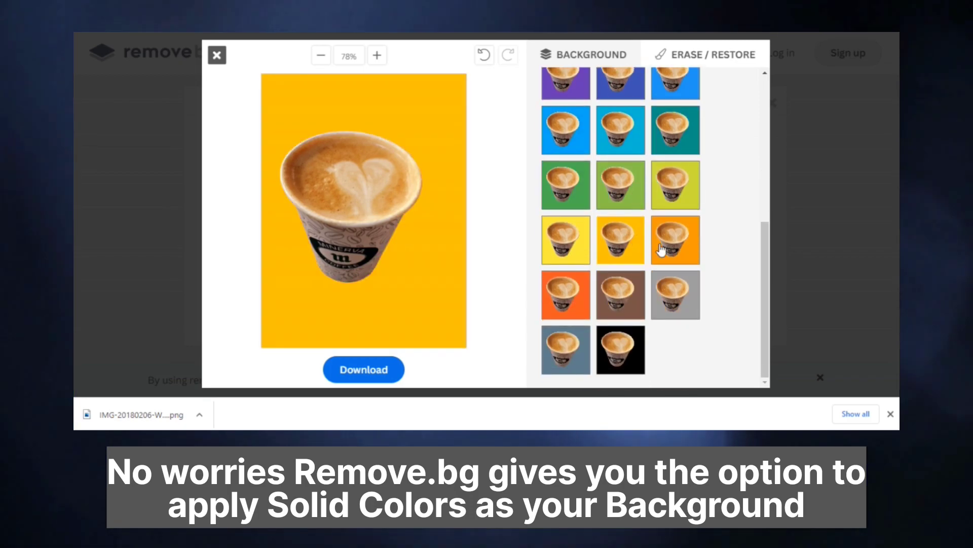
left_click(675, 249)
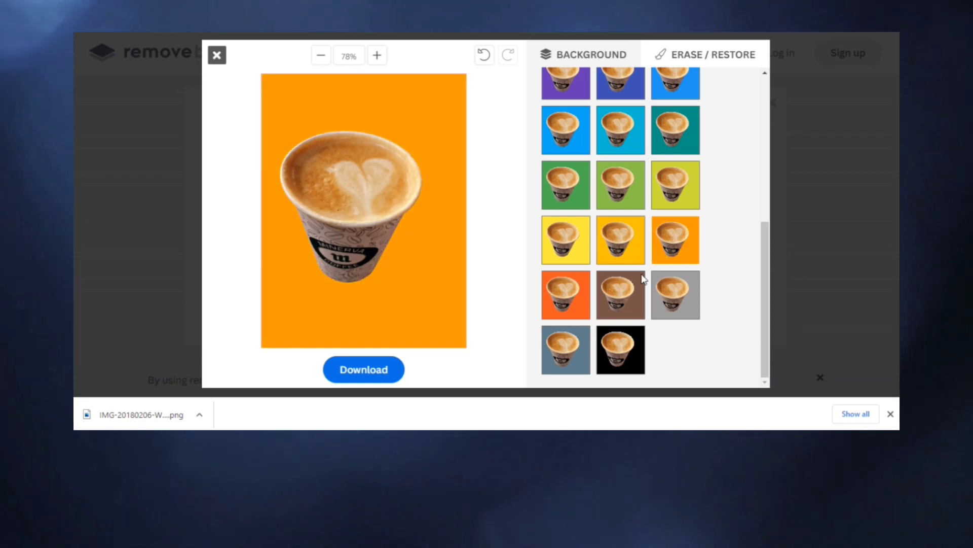
left_click(620, 303)
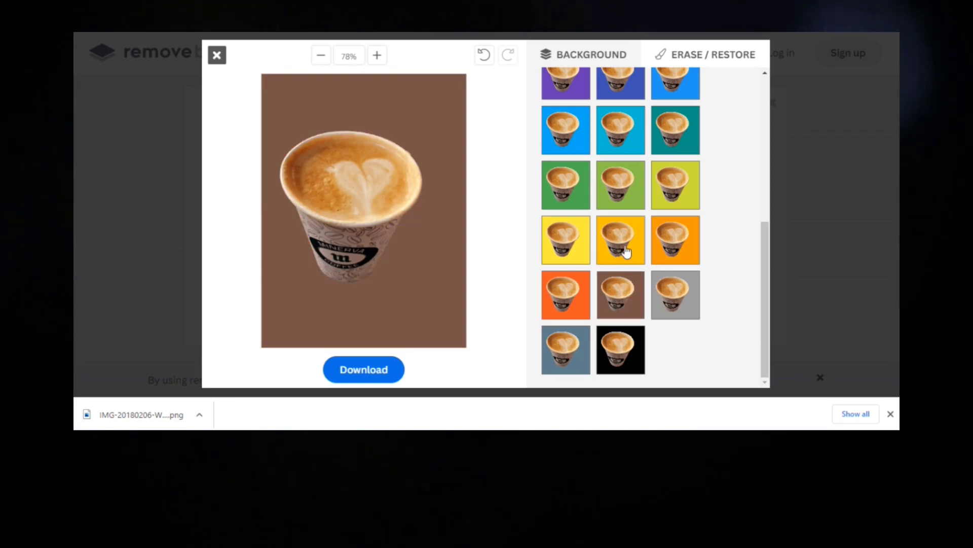
Step: Upload the image shutterstock_226746934 from the Blurred BG folder as a custom photo background for the cup
scroll(650, 257, "up", 5)
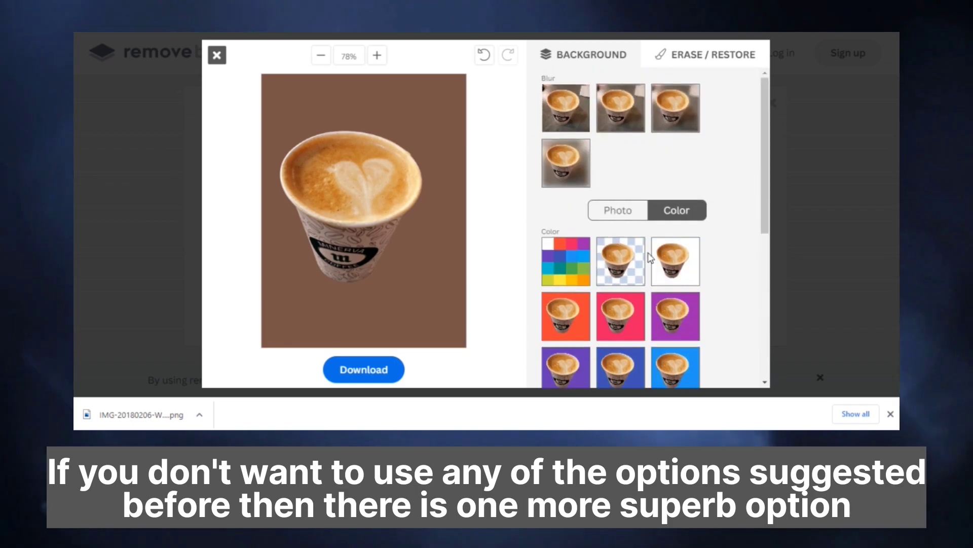
left_click(626, 214)
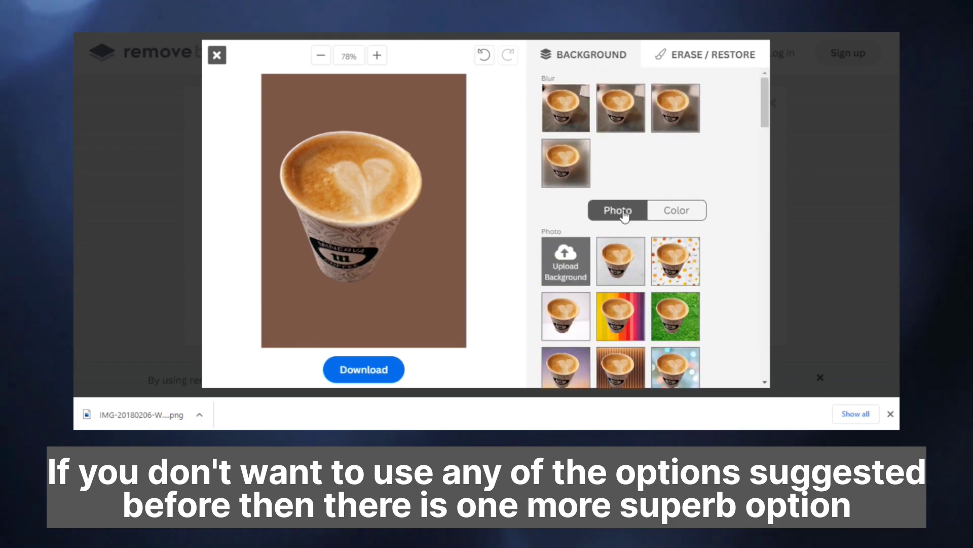
scroll(627, 216, "down", 1)
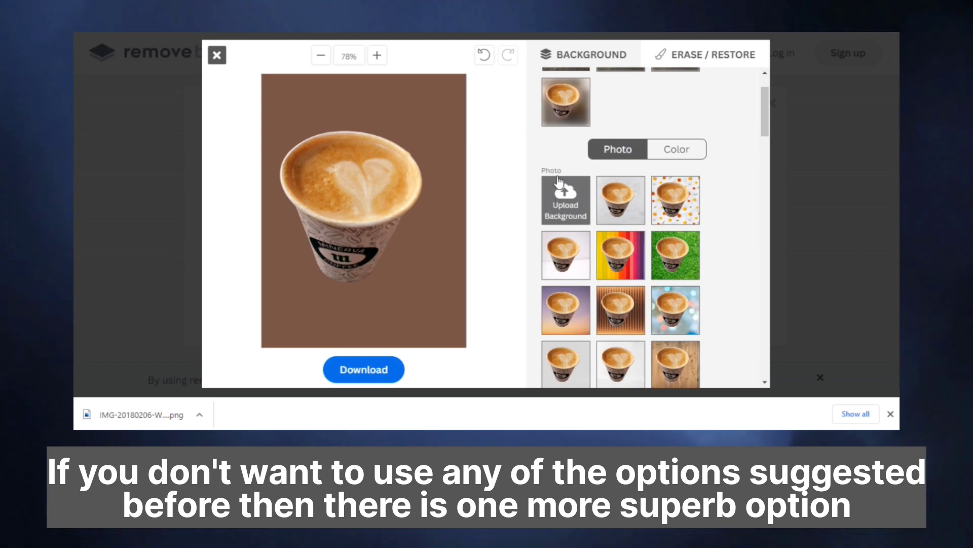
left_click(559, 204)
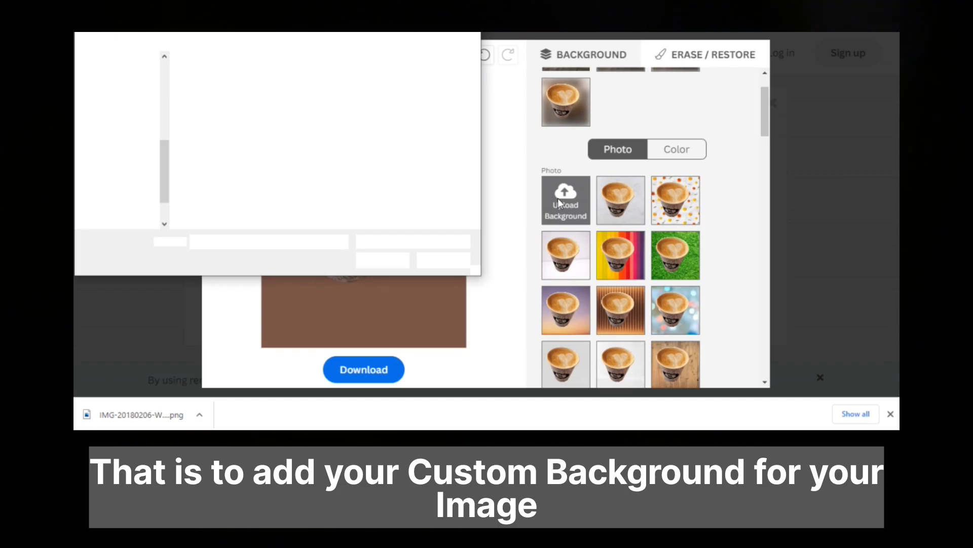
left_click(243, 199)
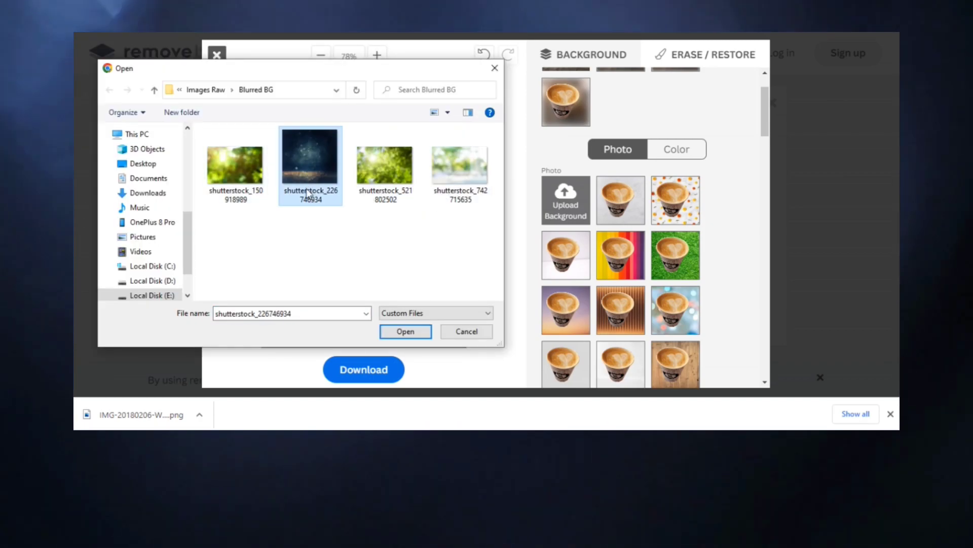
left_click(405, 331)
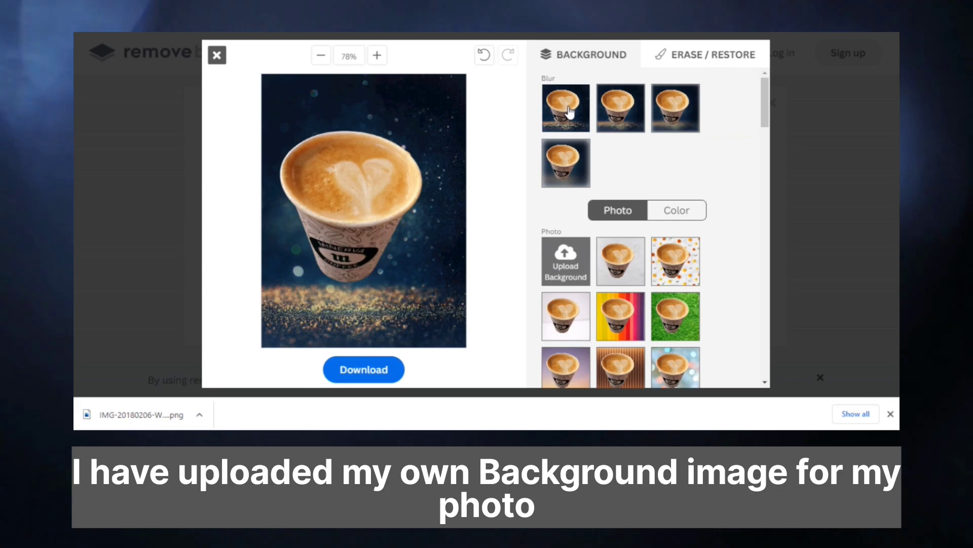
Step: Try increasing blur levels up to the strongest on the uploaded custom background, then restore the unblurred version
left_click(616, 115)
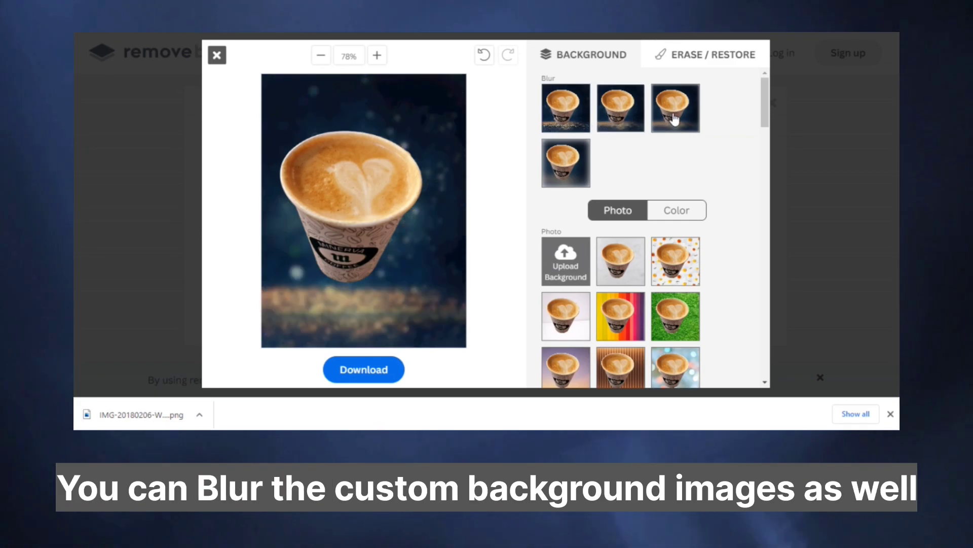
left_click(576, 159)
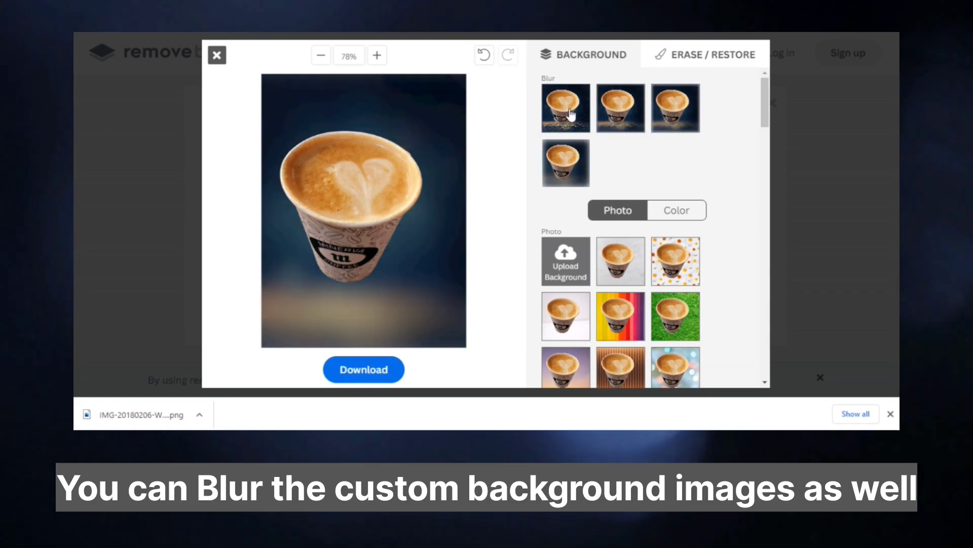
left_click(567, 112)
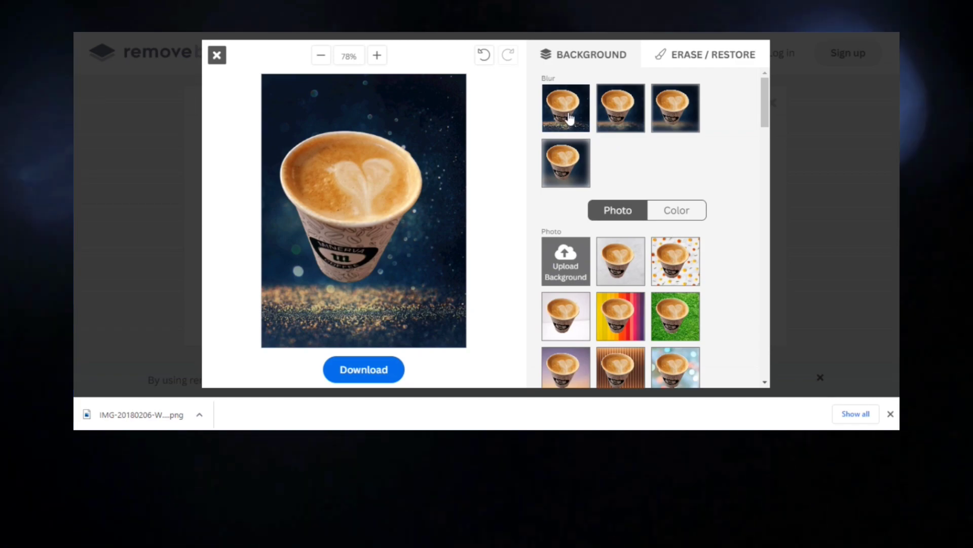
scroll(571, 118, "down", 1)
scroll(571, 118, "up", 1)
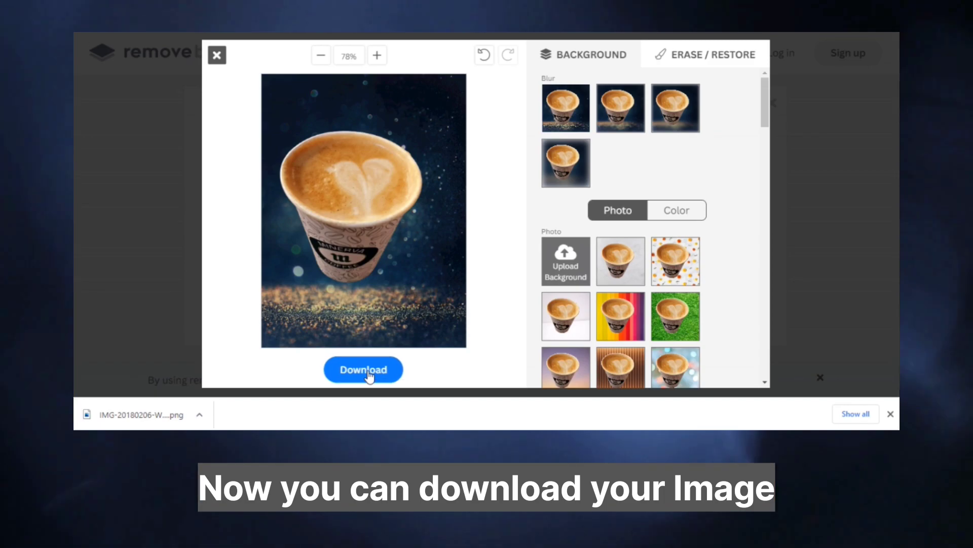
Step: Download the cup image with its unblurred custom background, and dismiss the download dialog and the browser's downloads bar
left_click(367, 371)
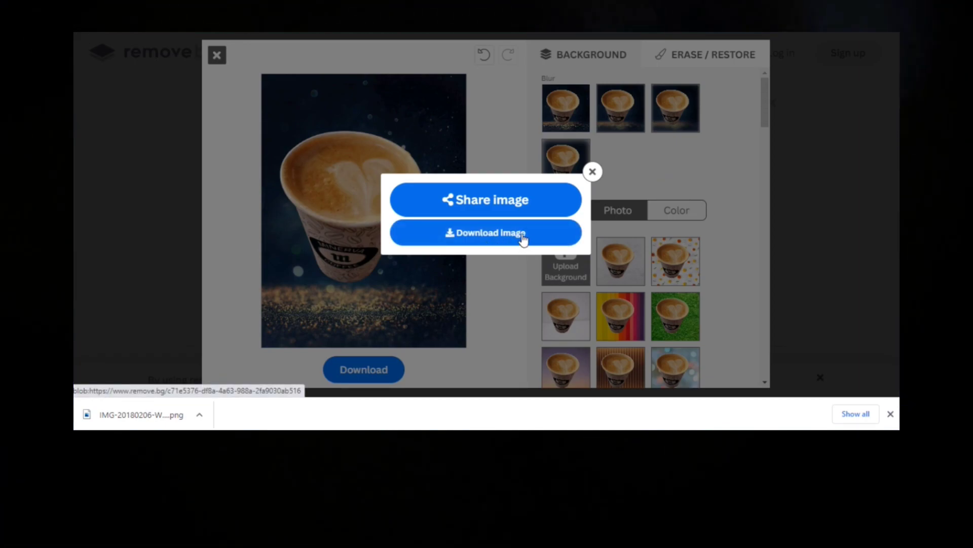
left_click(523, 238)
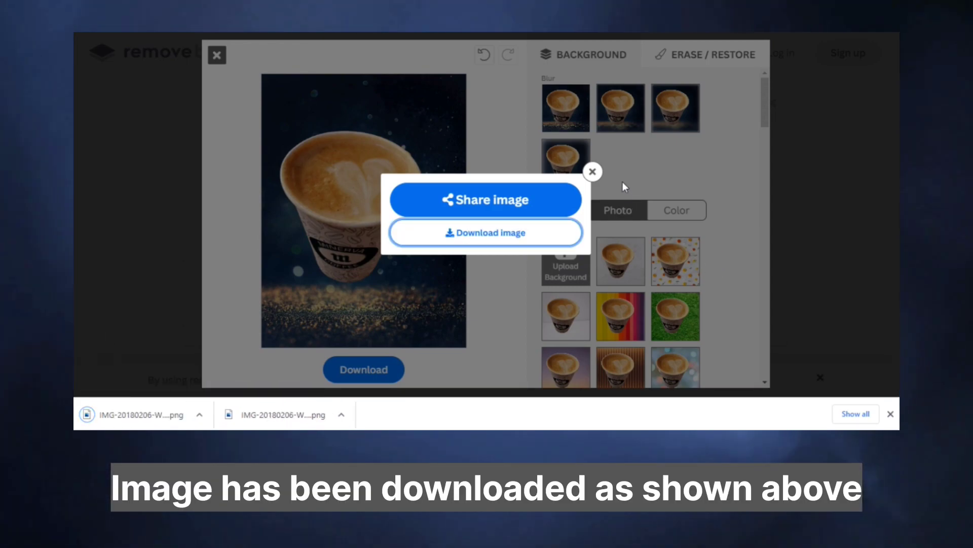
left_click(592, 172)
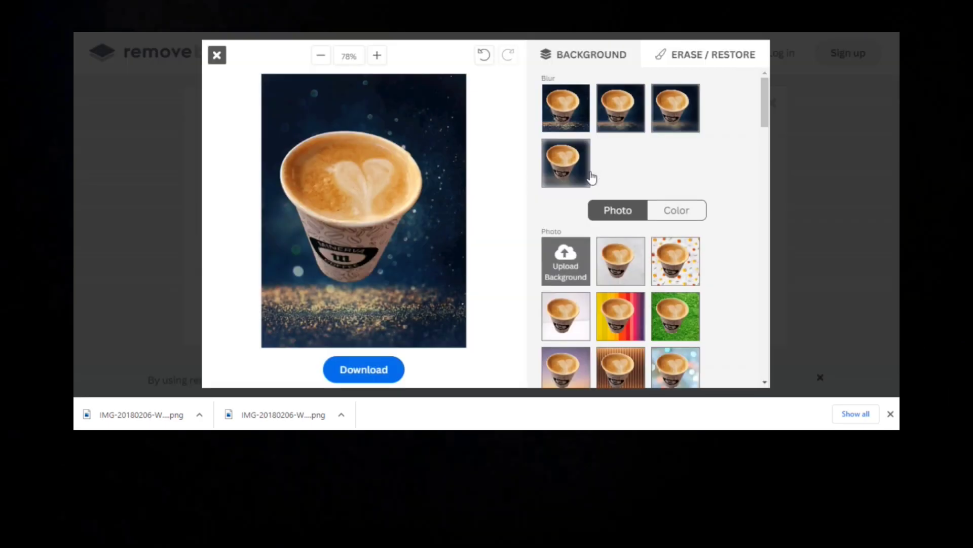
left_click(890, 413)
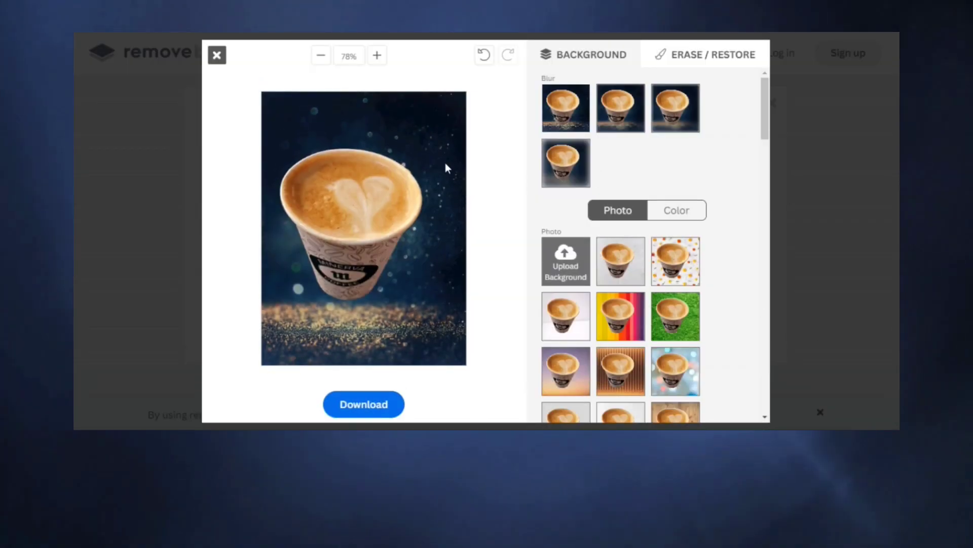